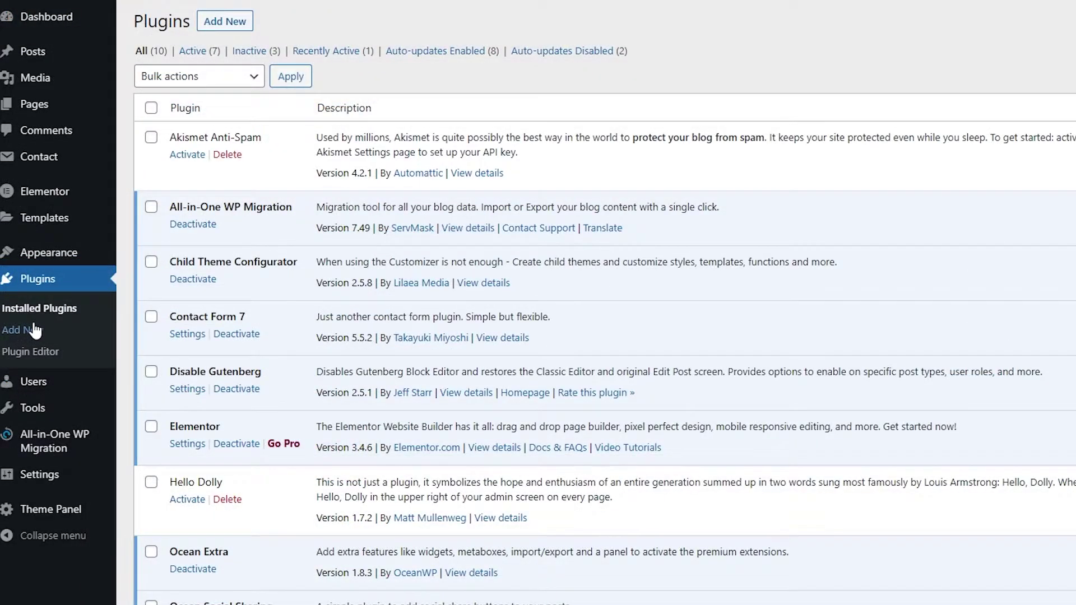
- Search Add New plugins for 'wp rollback' and install WP Rollback
left_click(19, 307)
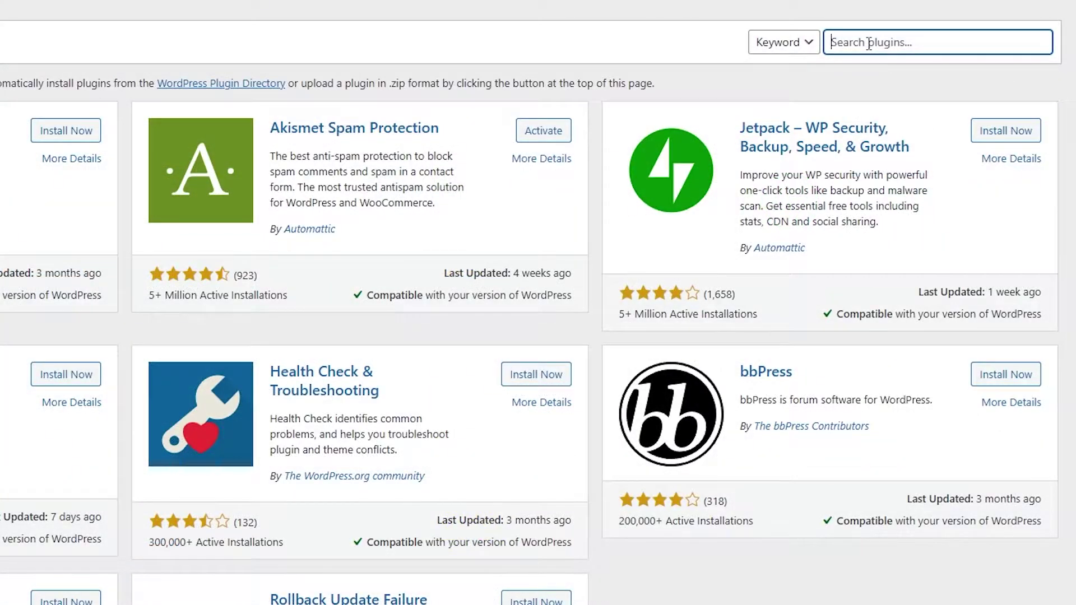
type("wp rollback")
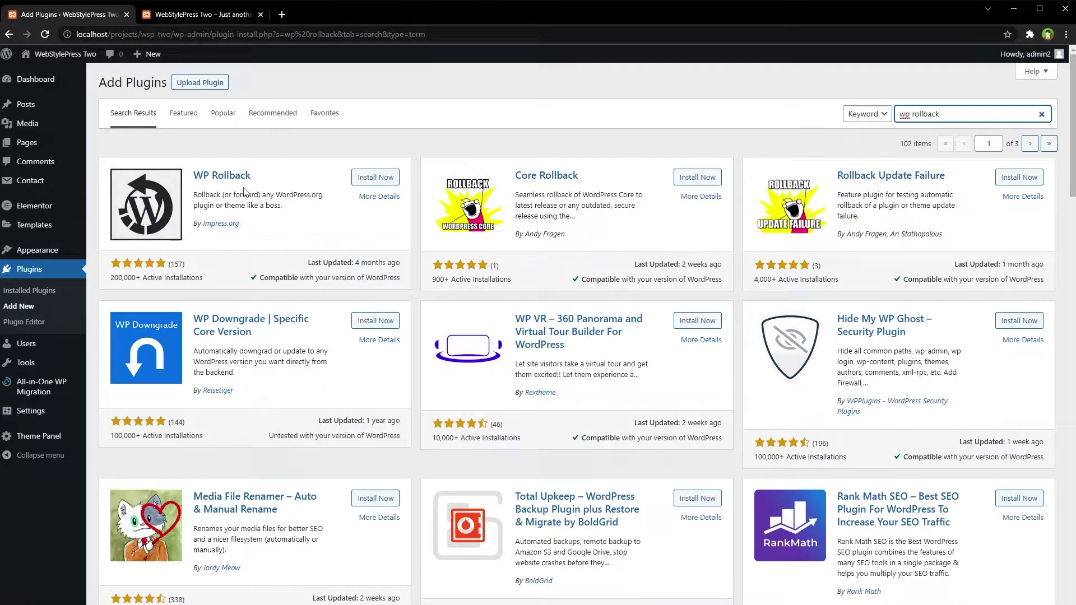
left_click(369, 176)
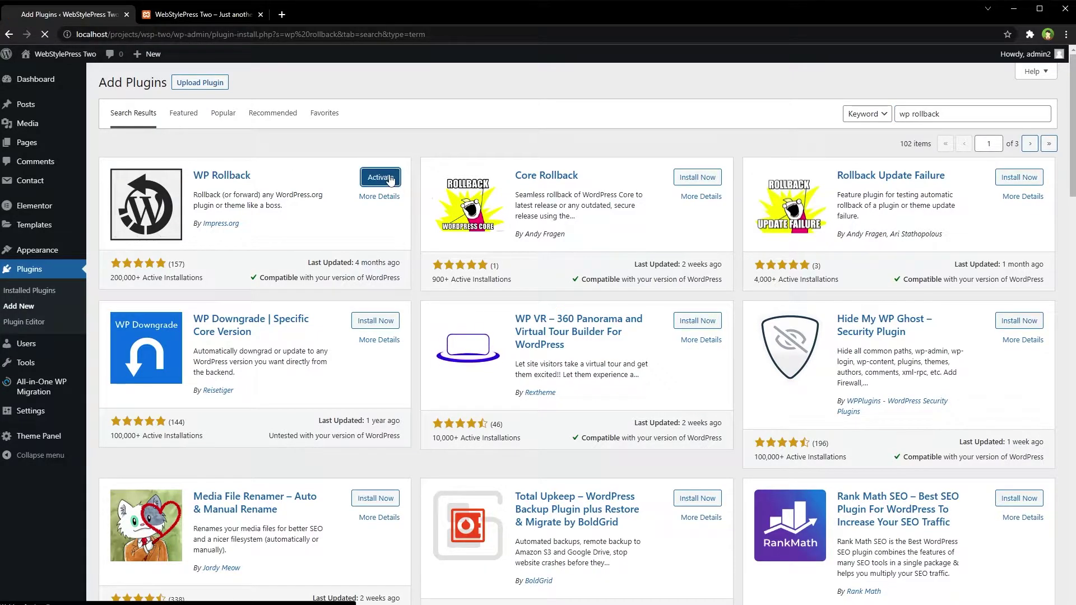
- Activate WP Rollback so installed plugins gain Rollback links
left_click(380, 178)
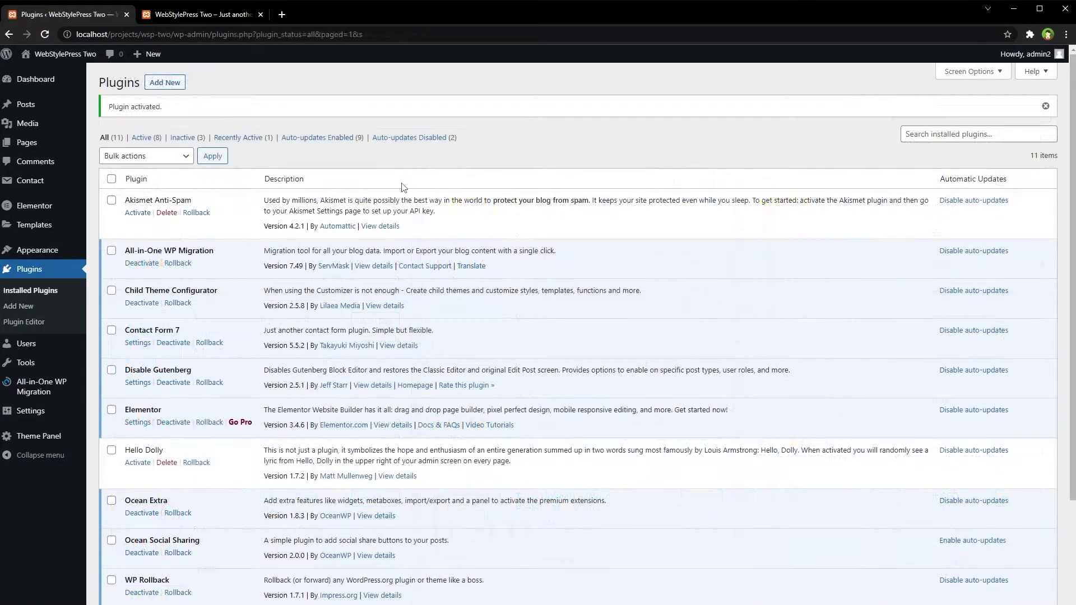
scroll(412, 203, "down", 3)
scroll(429, 212, "up", 3)
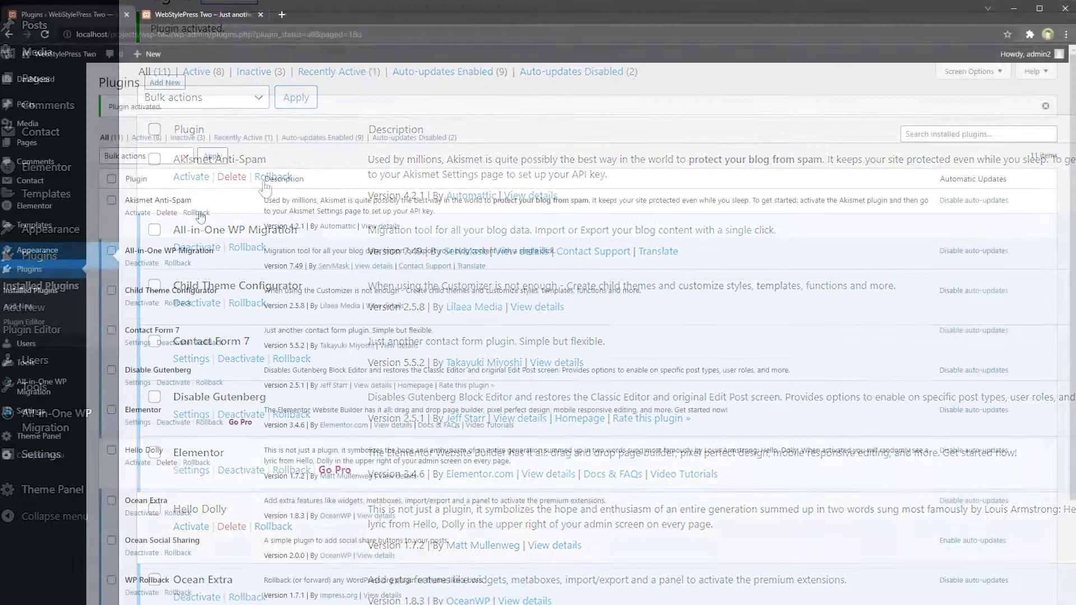
scroll(370, 328, "down", 2)
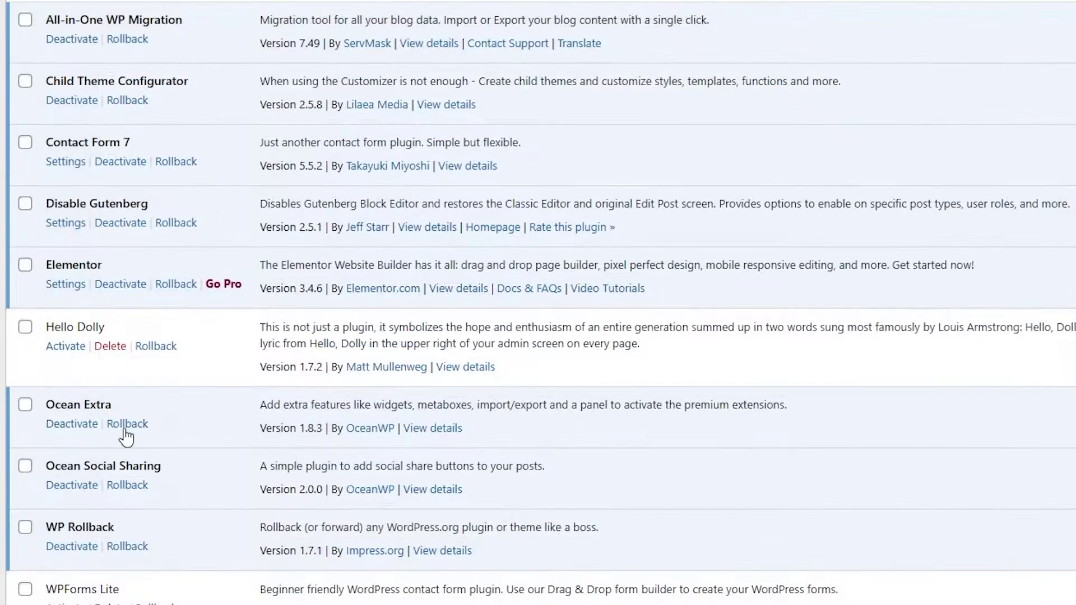
- Start a rollback of Ocean Extra and choose version 1.6.4 as the target
left_click(127, 424)
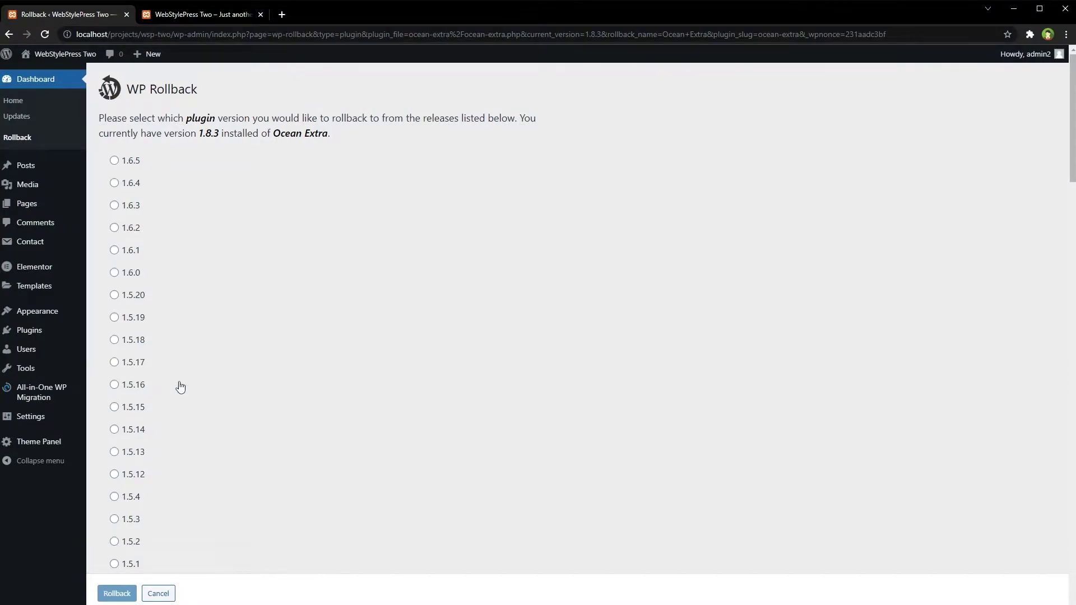
scroll(185, 337, "down", 2)
scroll(195, 275, "down", 4)
scroll(196, 276, "down", 5)
scroll(198, 281, "down", 5)
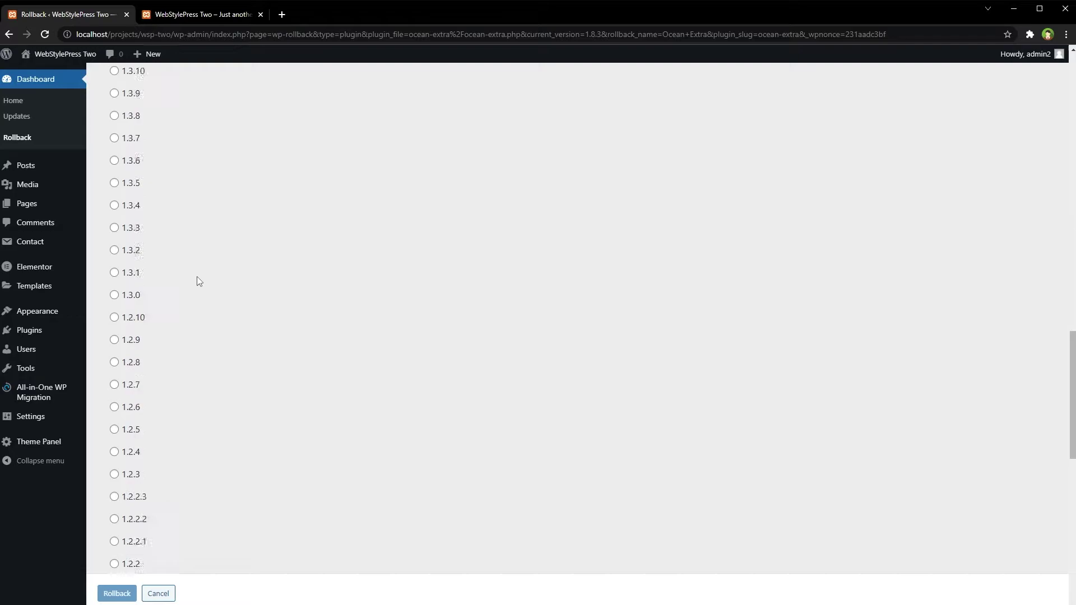
scroll(199, 282, "down", 5)
scroll(199, 281, "down", 3)
scroll(199, 281, "up", 2)
scroll(197, 281, "up", 4)
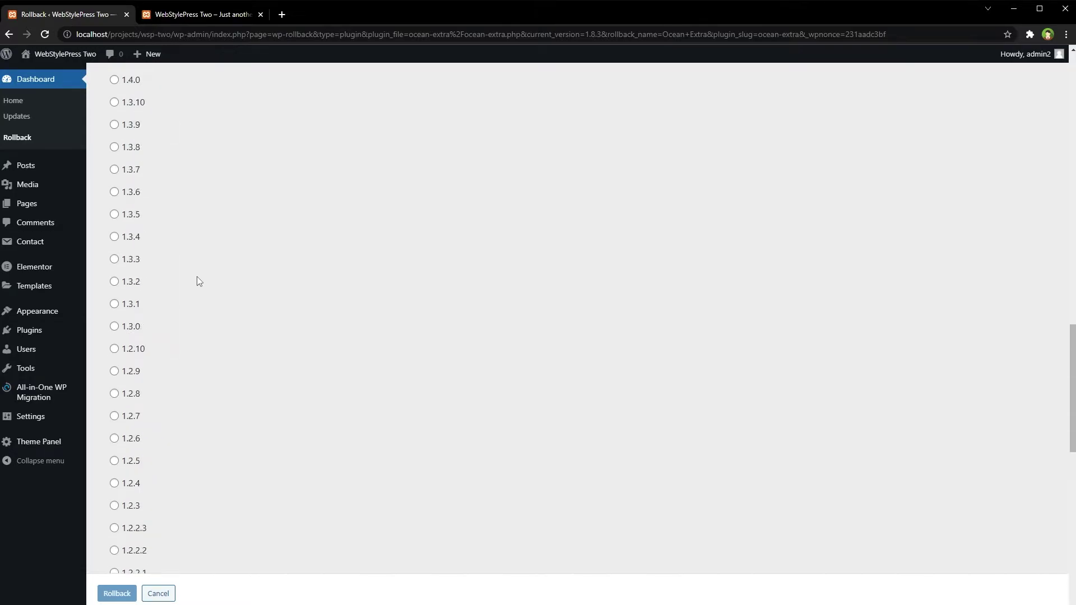
scroll(197, 281, "up", 5)
scroll(197, 281, "up", 4)
scroll(197, 281, "up", 3)
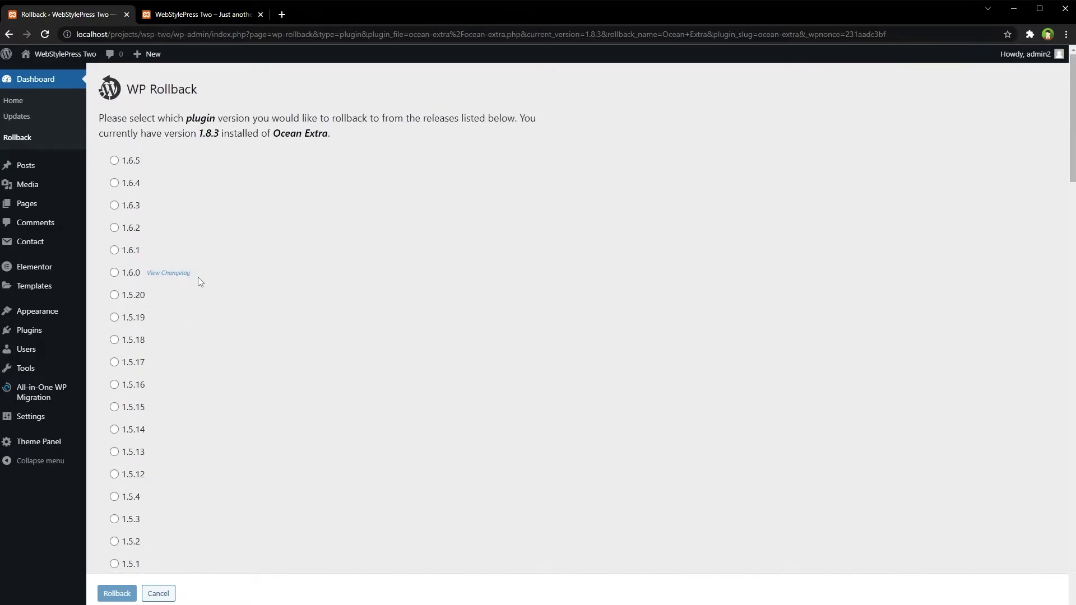
mouse_move(127, 184)
left_click(115, 183)
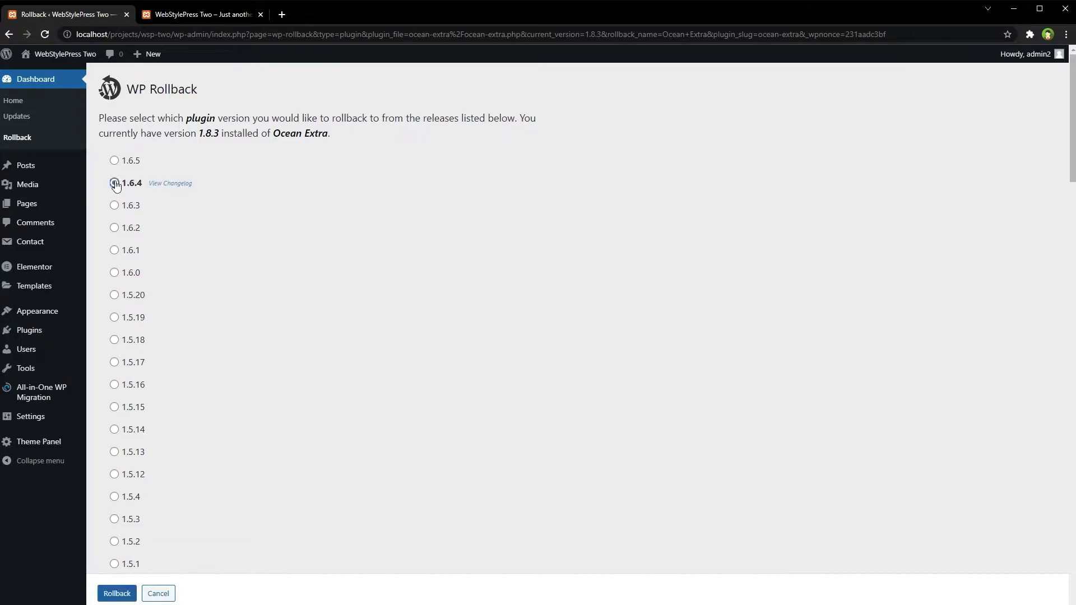
left_click(118, 594)
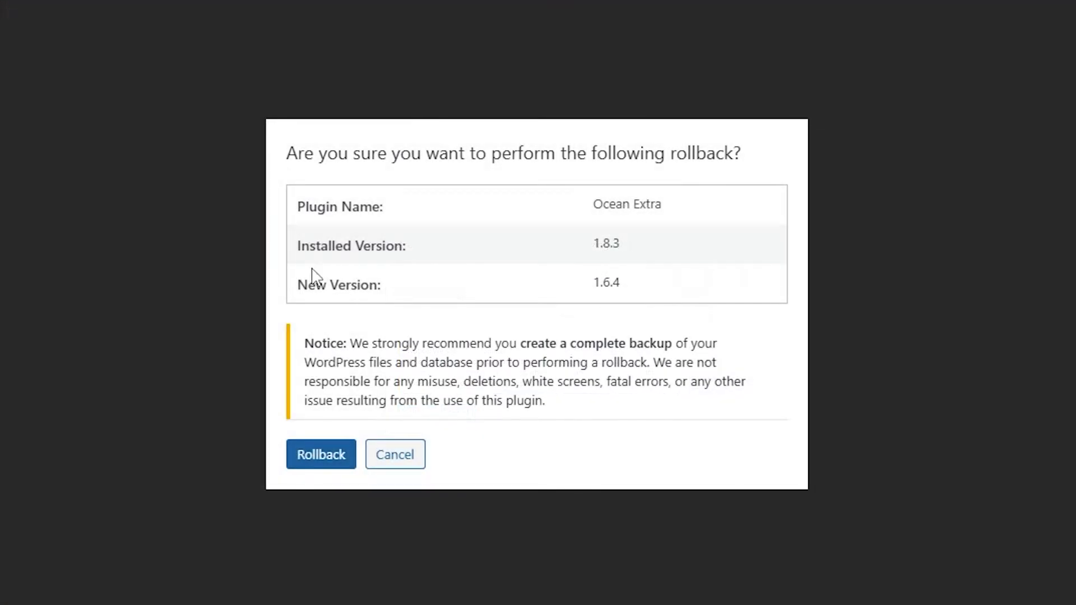
- Confirm the rollback of Ocean Extra from 1.8.3 to 1.6.4 in the modal
left_click_drag(289, 215, 671, 287)
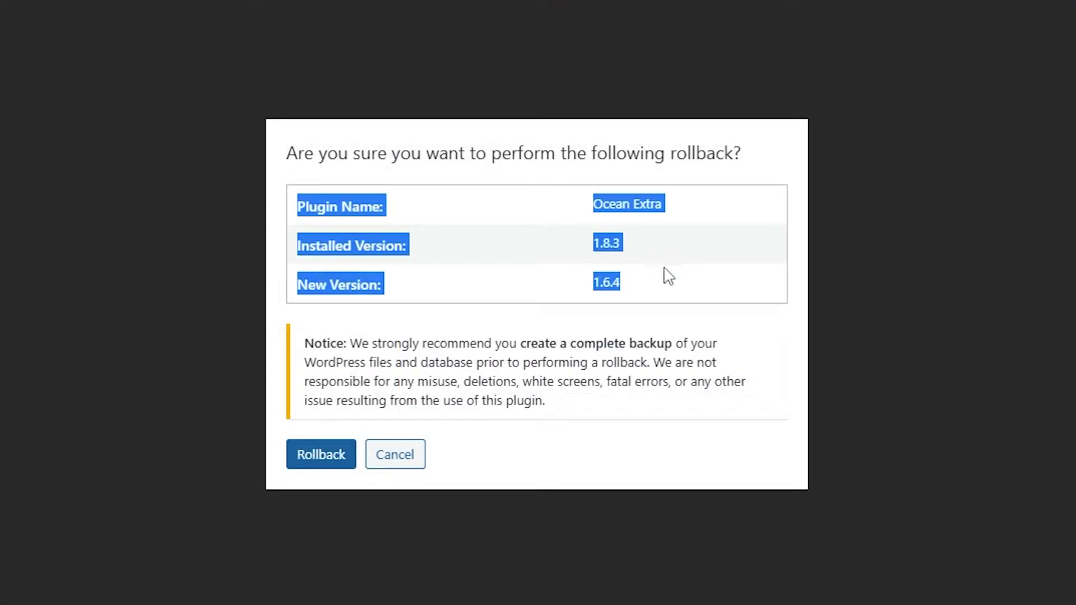
left_click(672, 286)
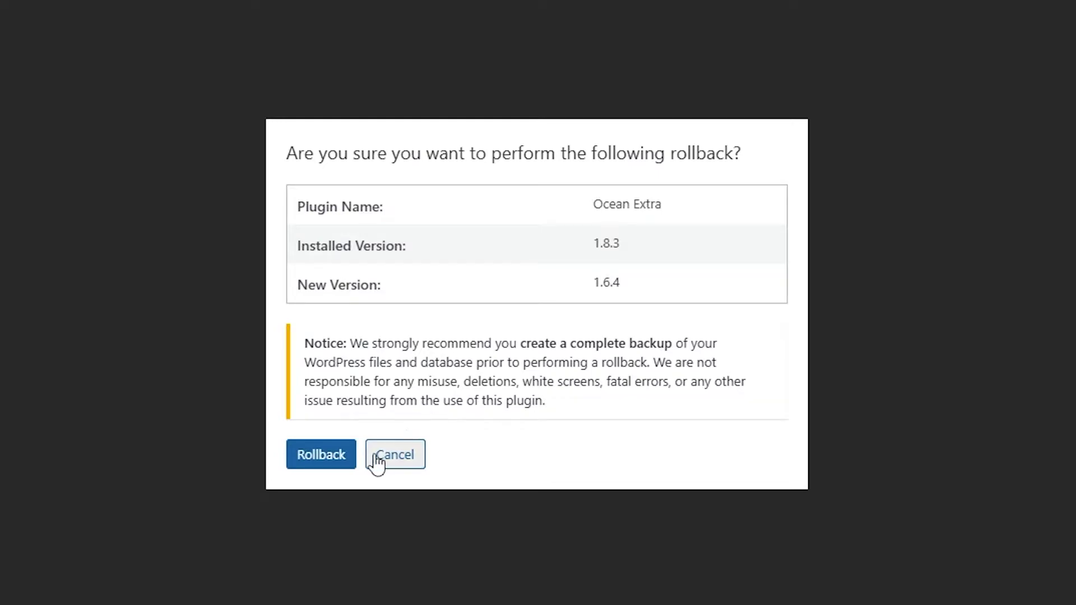
left_click(317, 453)
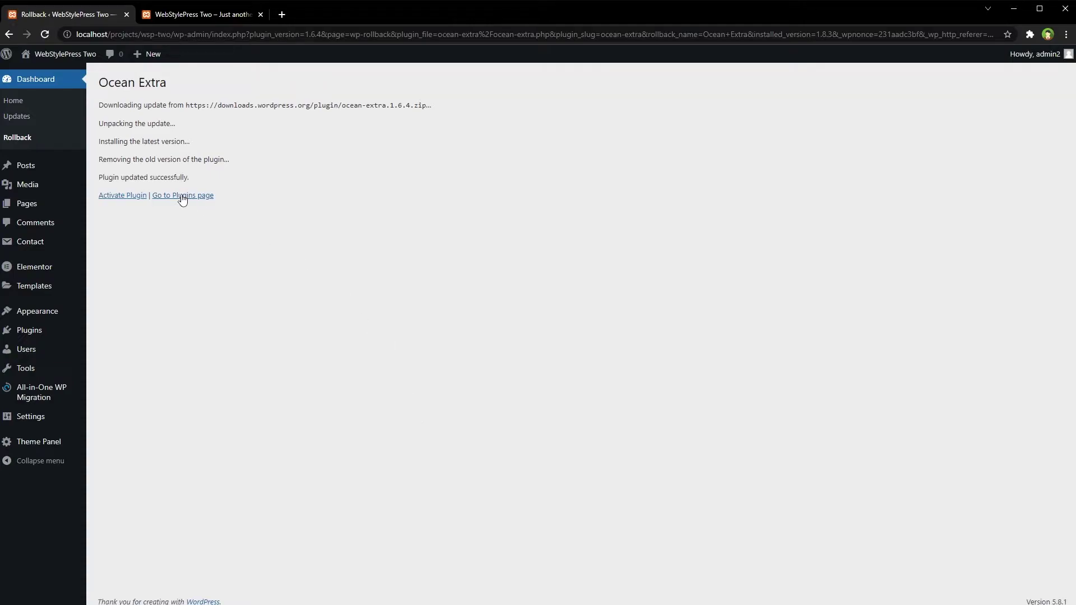
- Return to the Plugins list and update Ocean Extra back to version 1.8.3
left_click(183, 195)
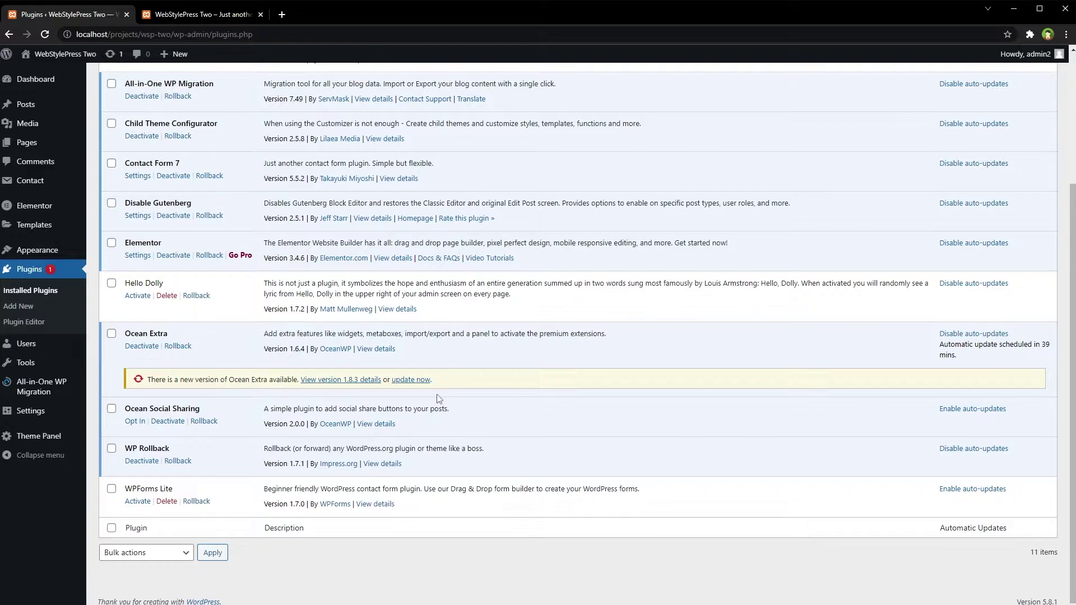
left_click(407, 380)
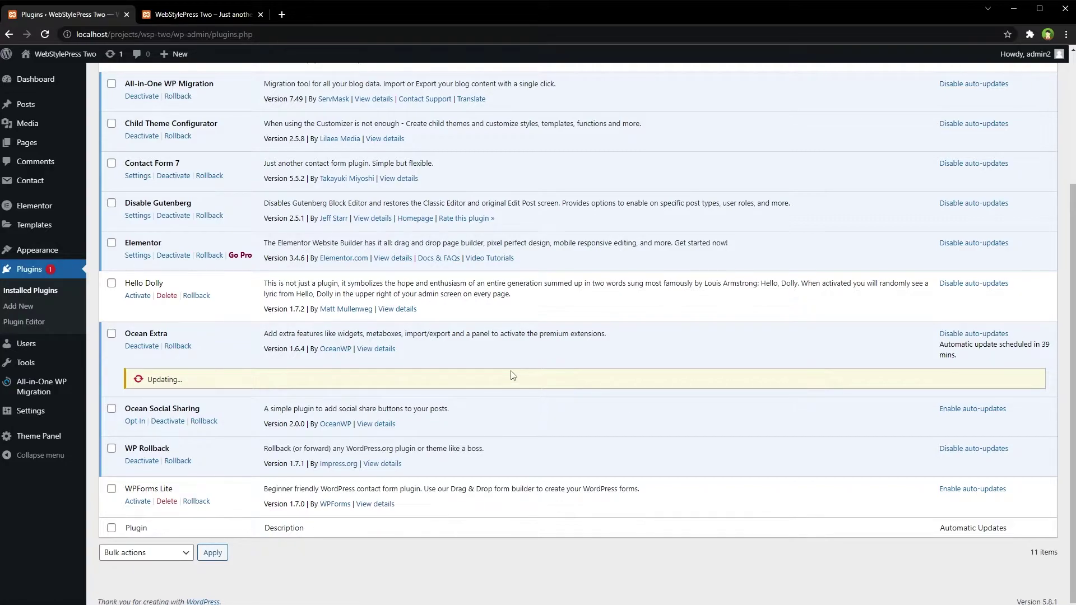
scroll(517, 375, "up", 2)
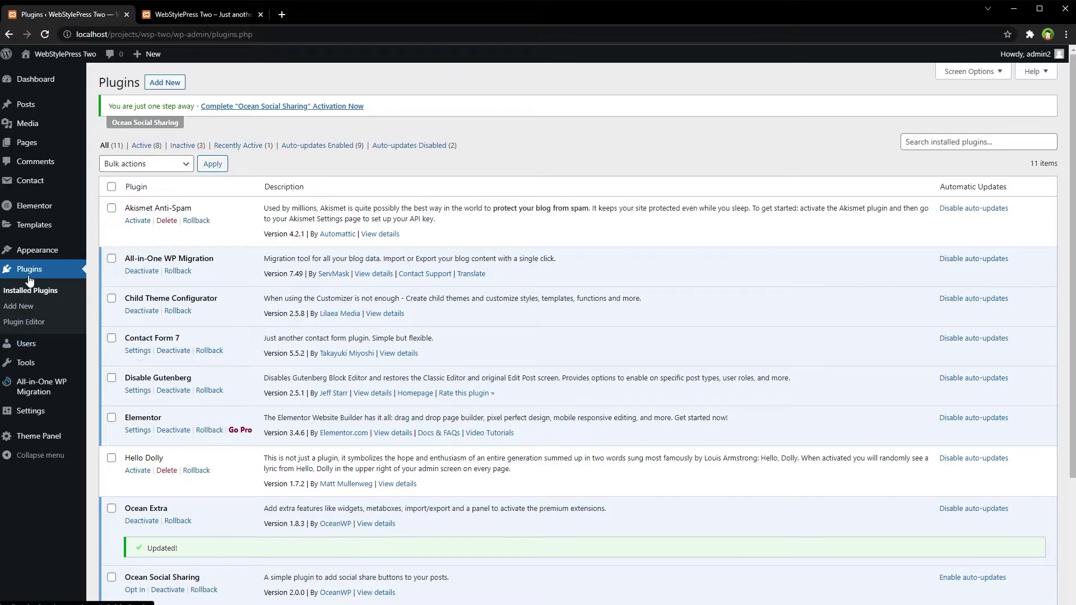
mouse_move(37, 250)
left_click(109, 253)
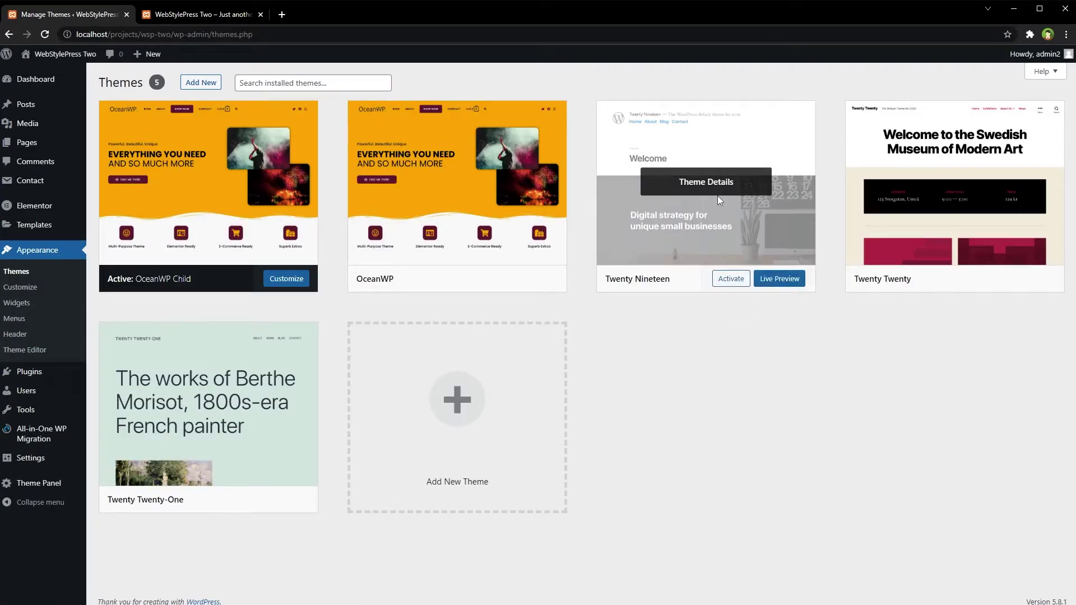
left_click(717, 196)
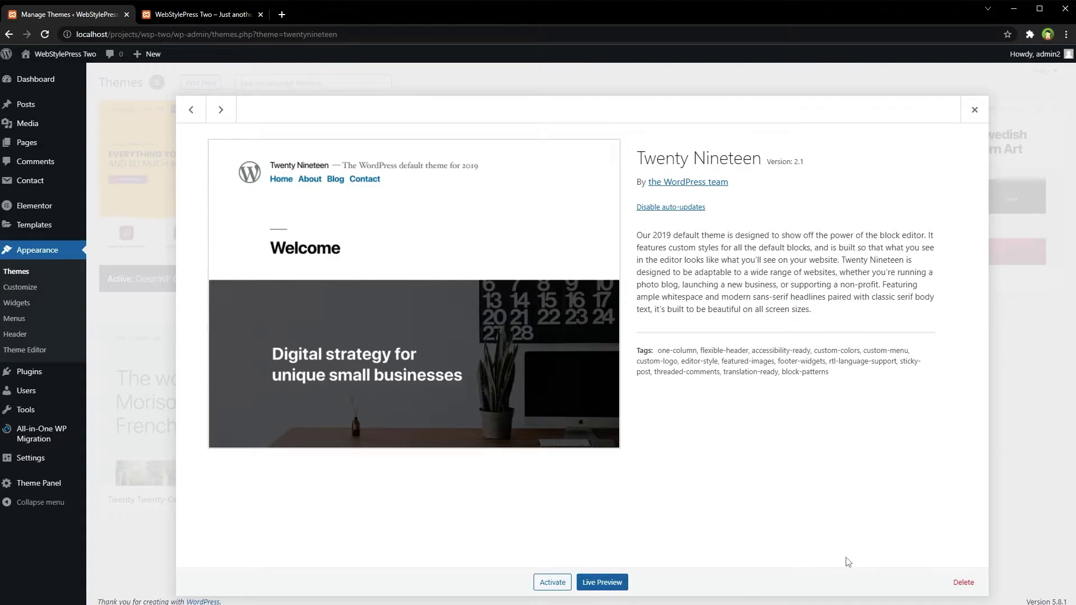
left_click(975, 109)
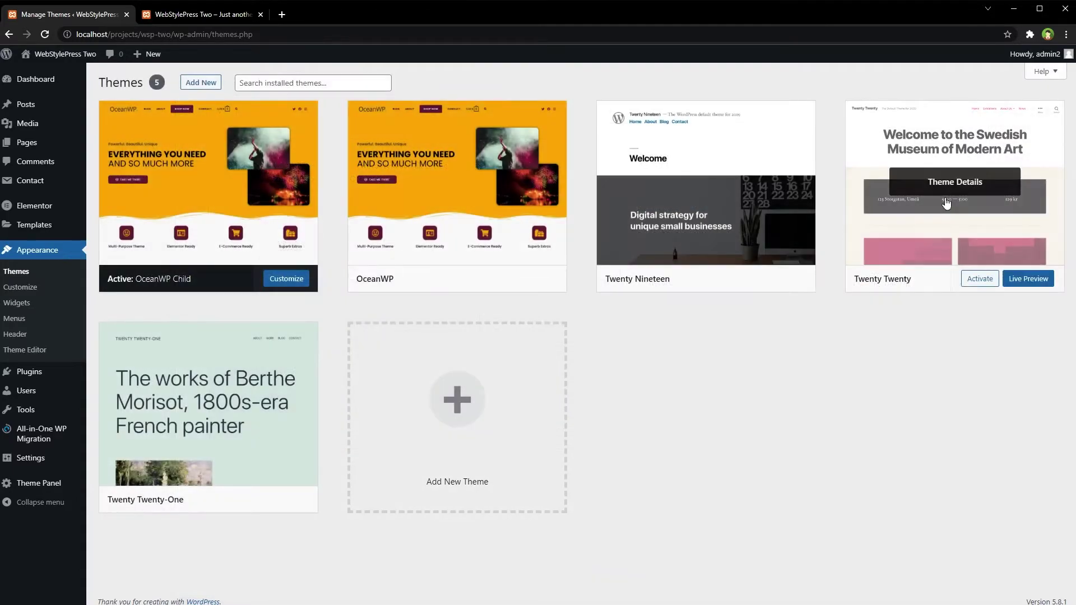
left_click(948, 196)
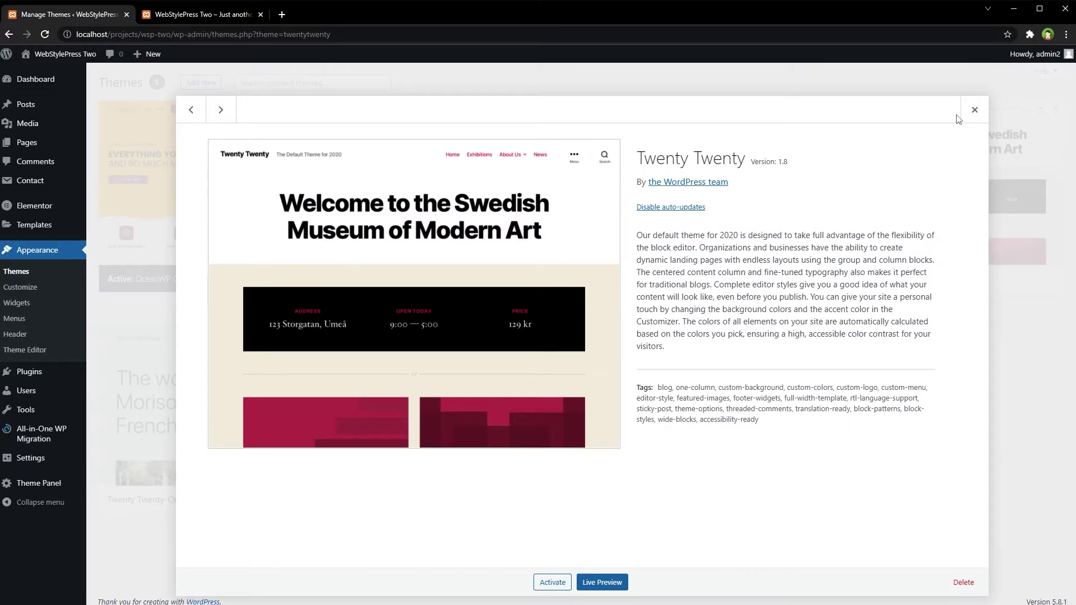
left_click(973, 112)
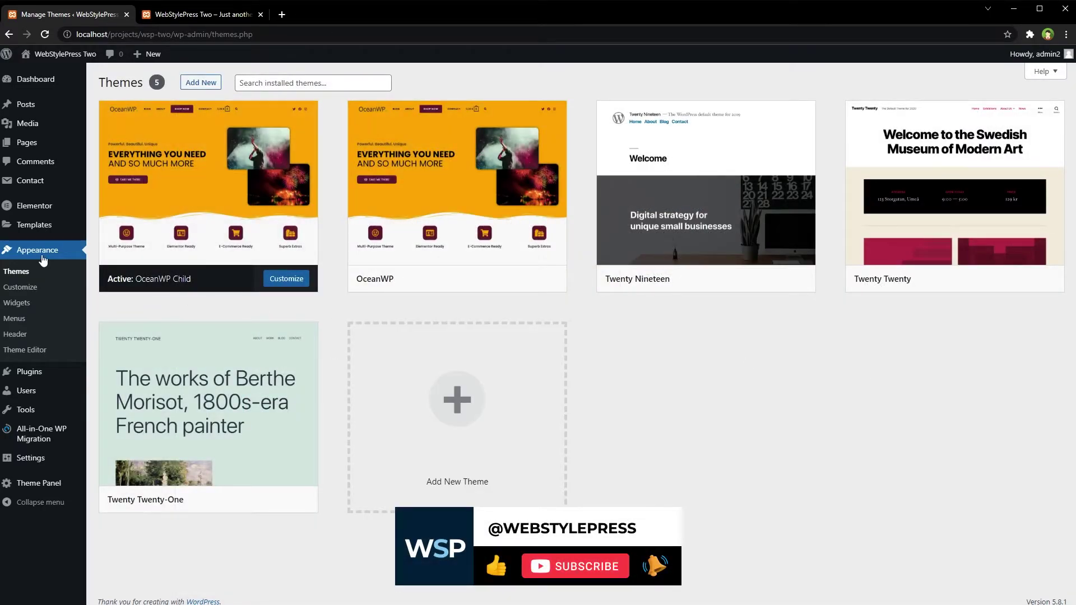
mouse_move(29, 372)
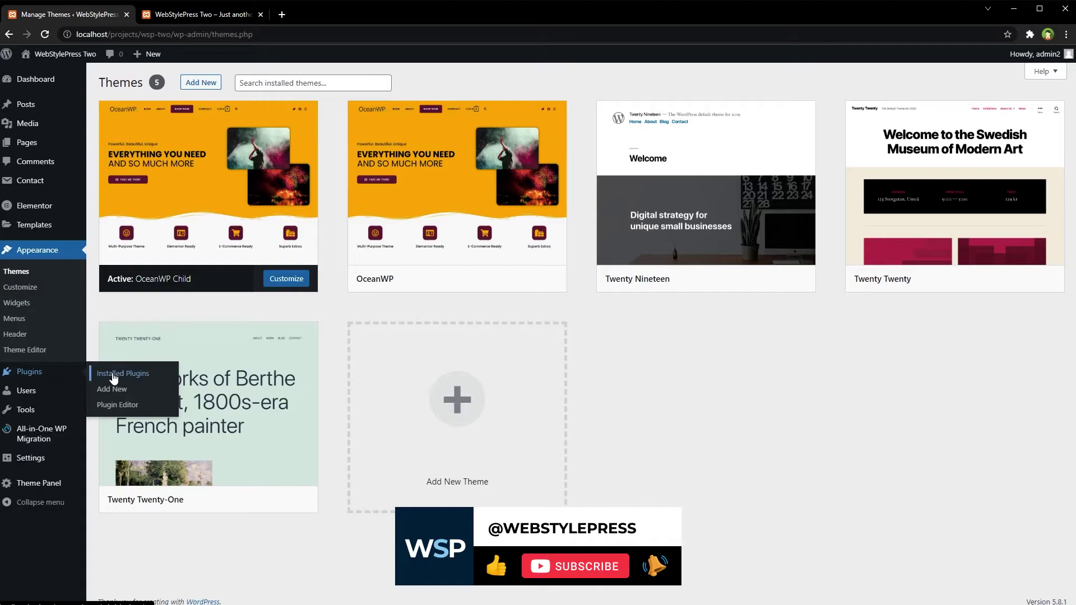
left_click(116, 377)
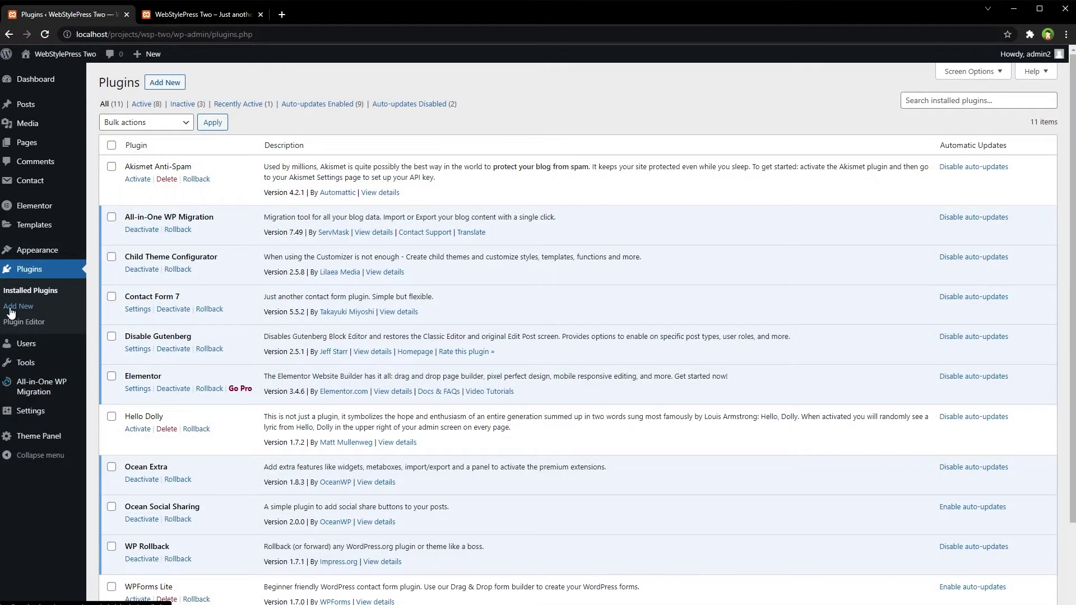
left_click(13, 308)
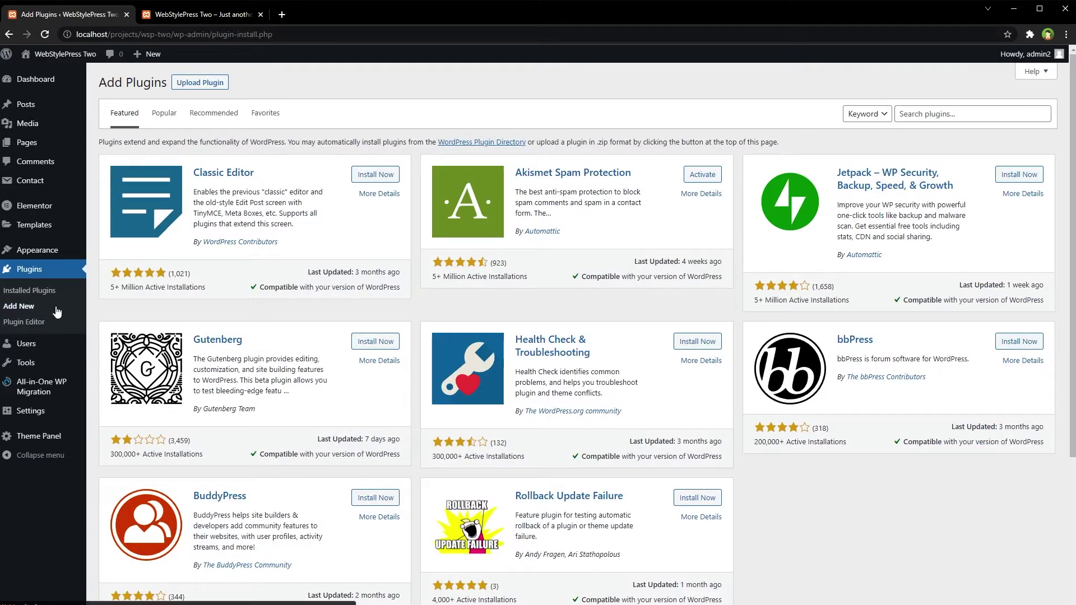
scroll(512, 393, "down", 3)
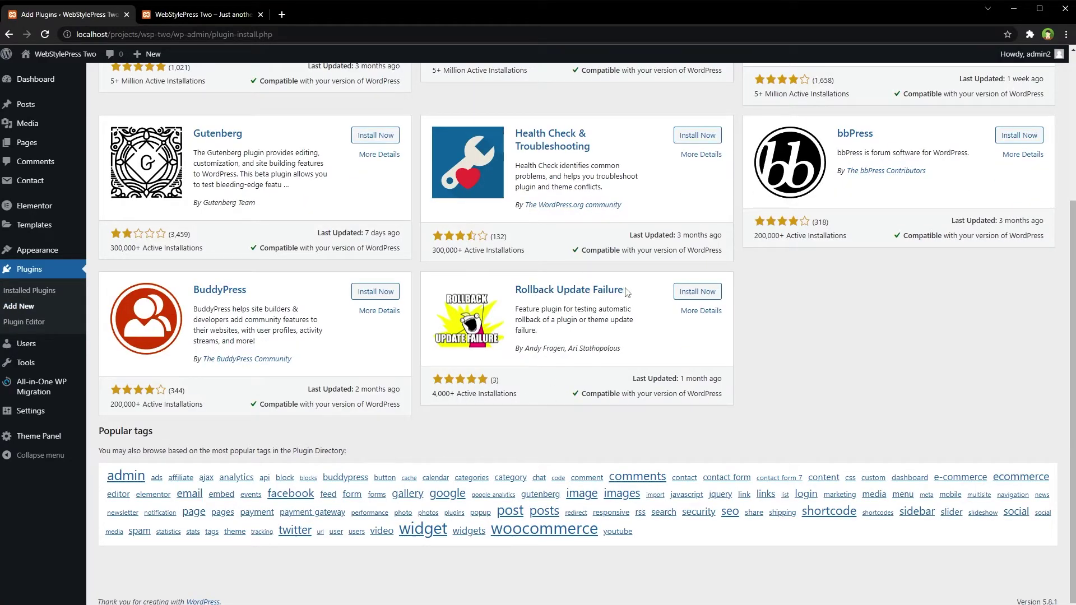